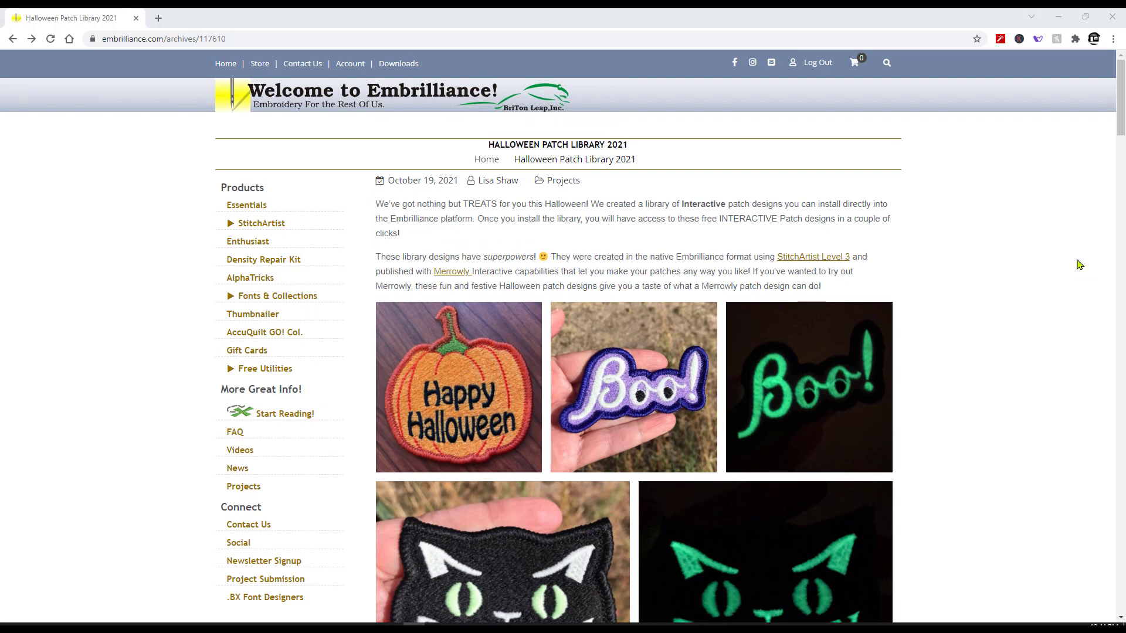
Read through the Halloween Patch Library 2021 page, covering the sample patches, BX file download link and library instructions.
scroll(1077, 264, down, 2)
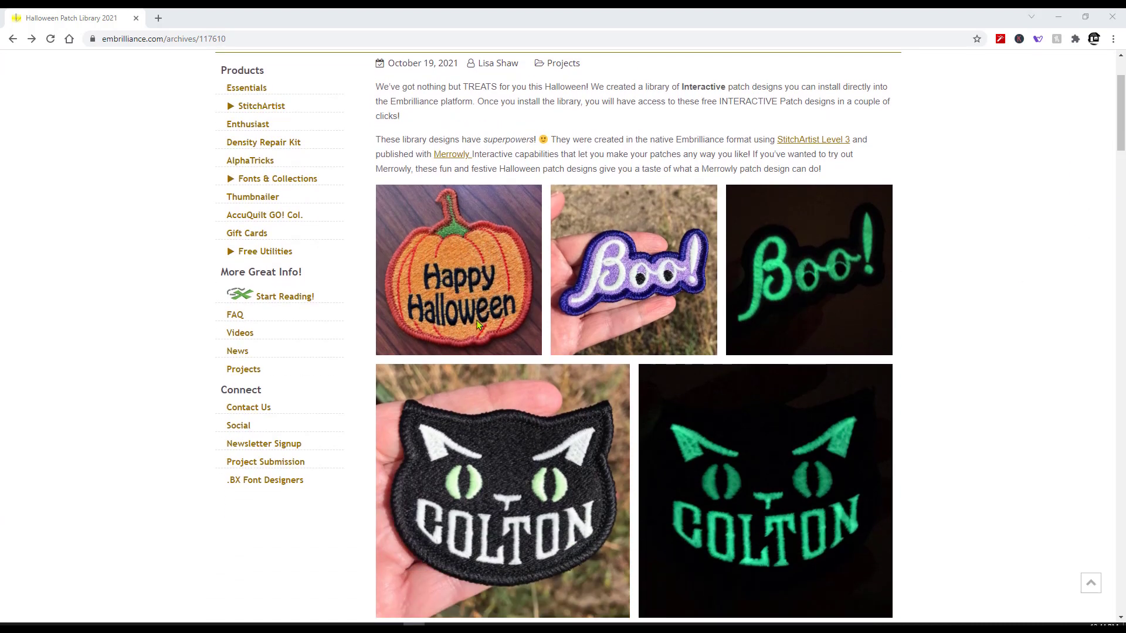
scroll(978, 330, down, 2)
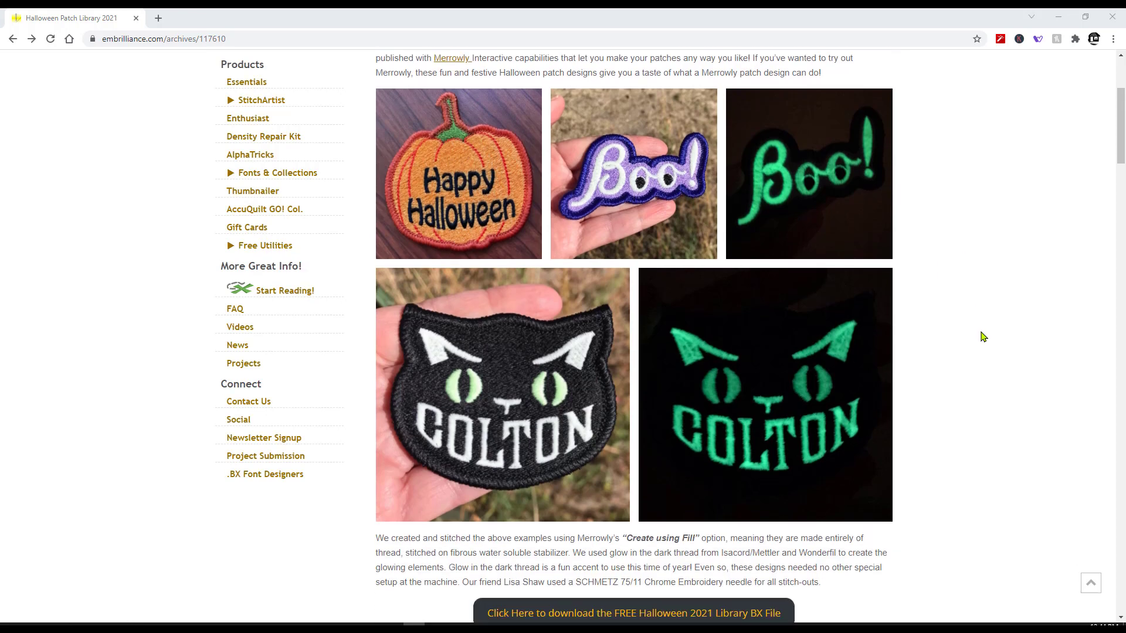
scroll(984, 336, down, 3)
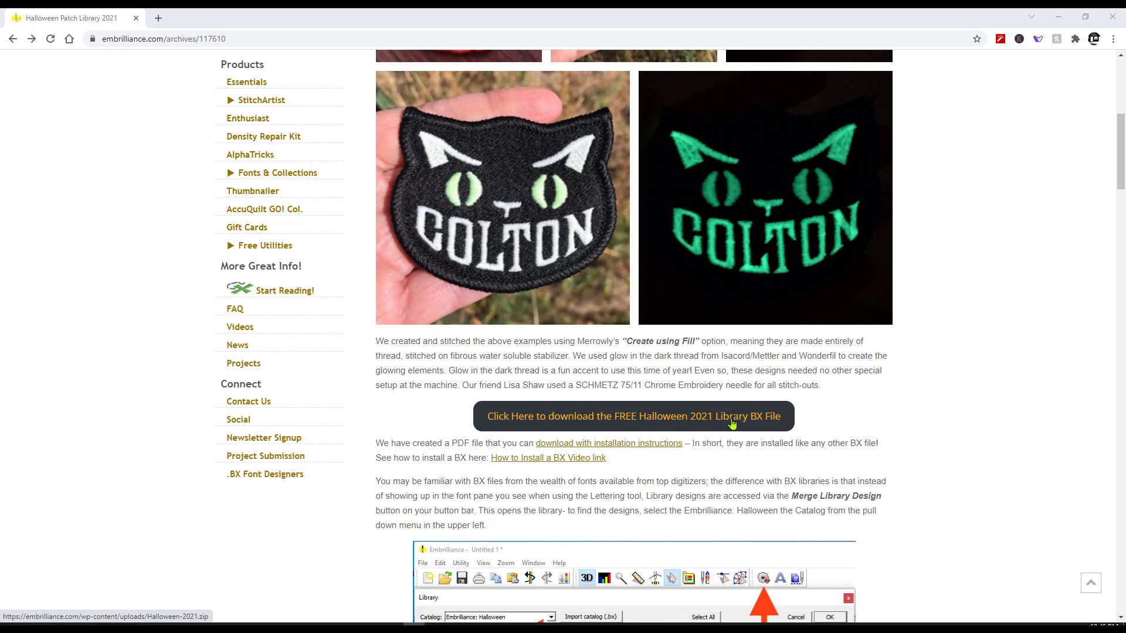
scroll(953, 416, down, 5)
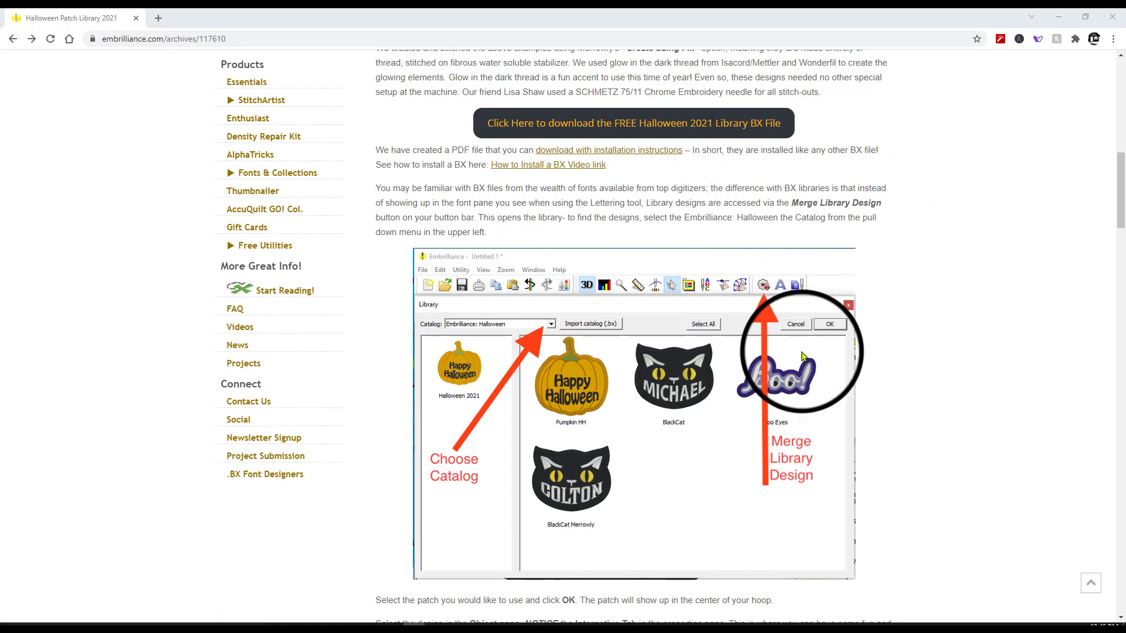
scroll(831, 339, down, 2)
scroll(831, 339, down, 7)
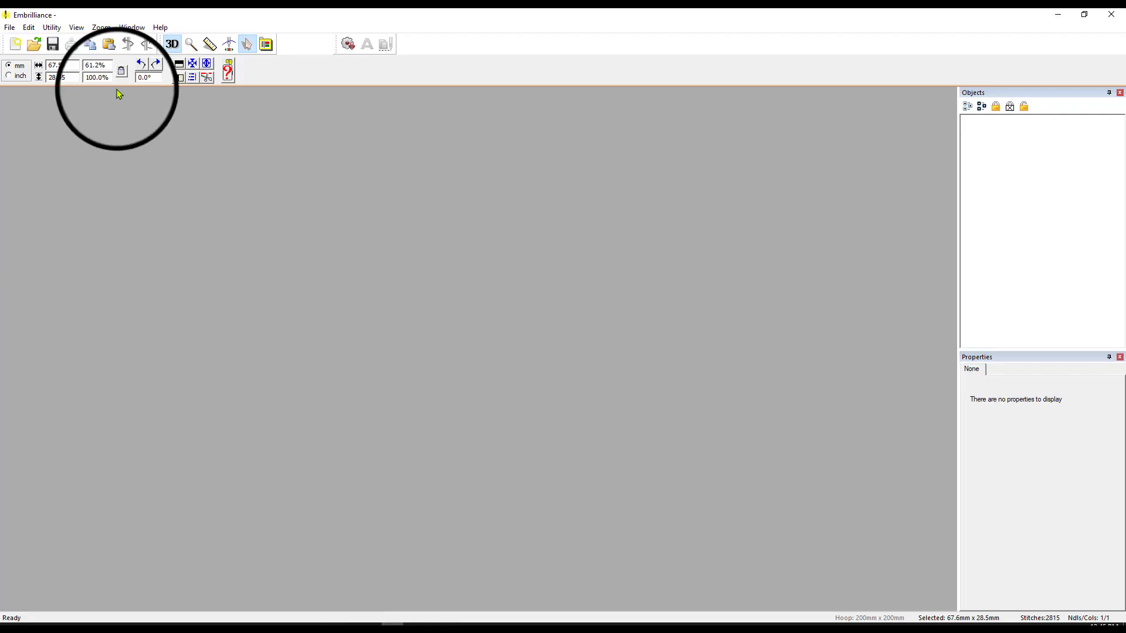
Switch to Embrilliance, create a new blank design page and open the design library, skipping the Merrowly Collection serial number entry.
click(161, 28)
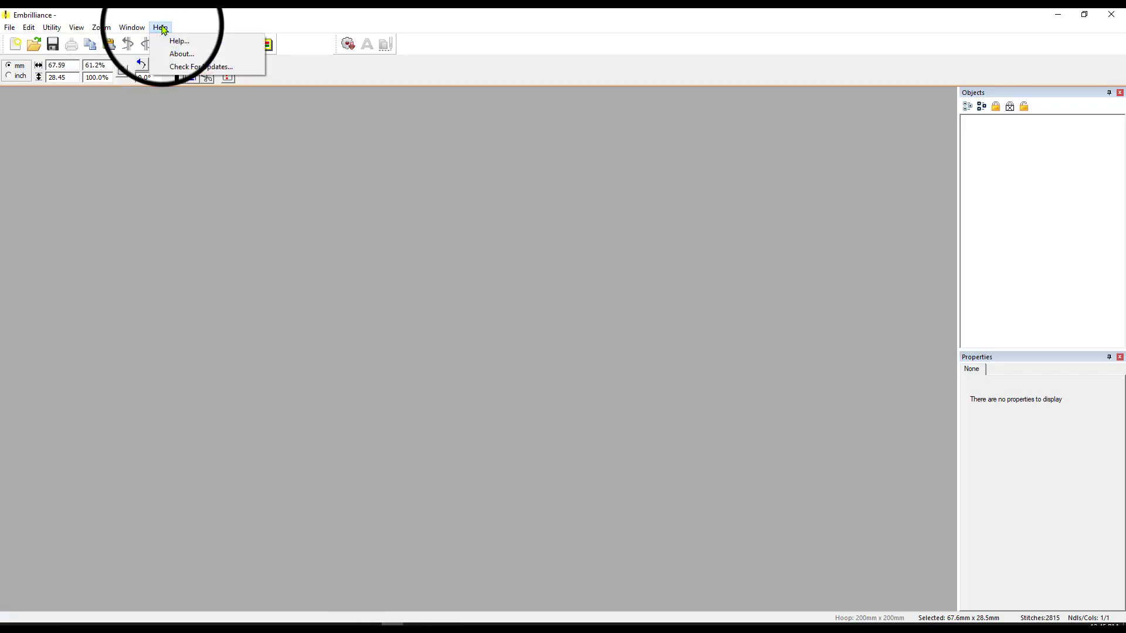
click(30, 119)
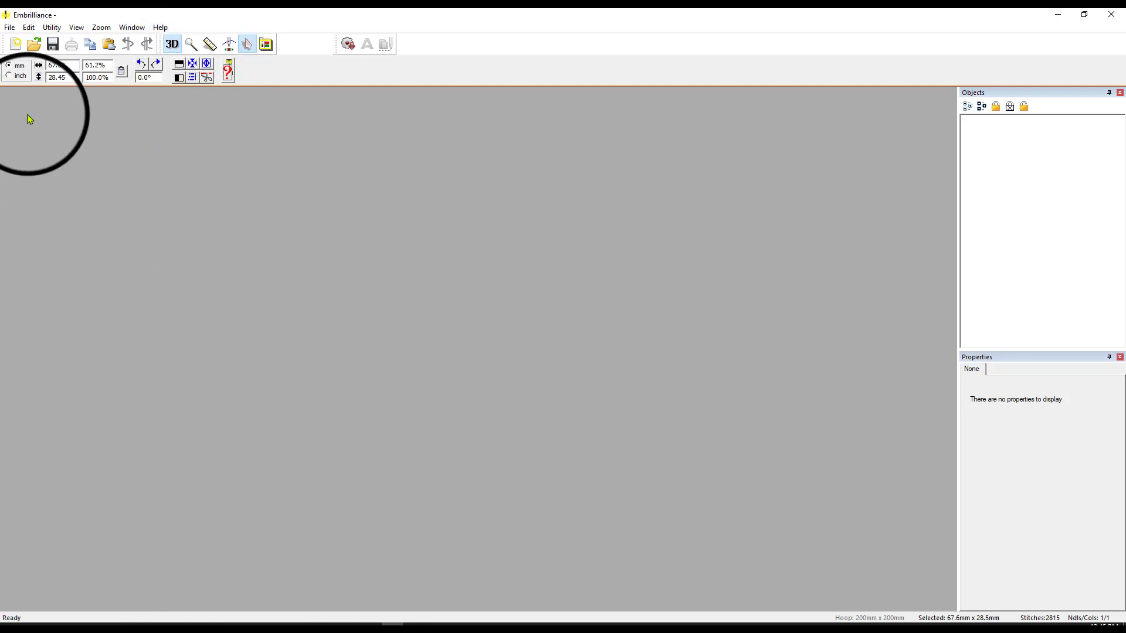
click(15, 45)
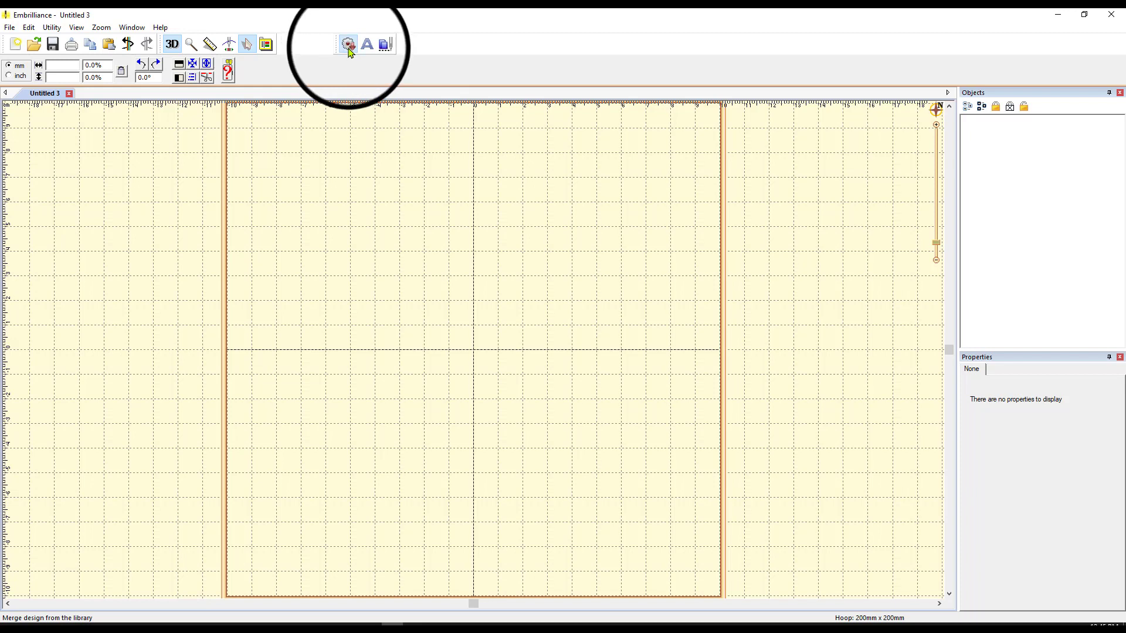
click(349, 49)
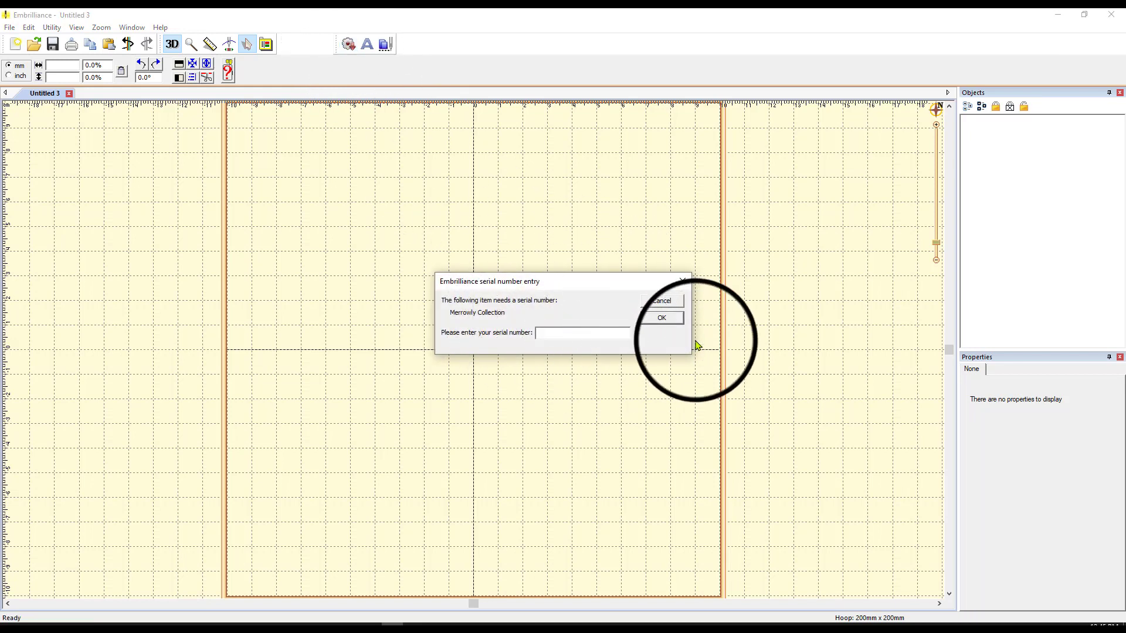
click(666, 304)
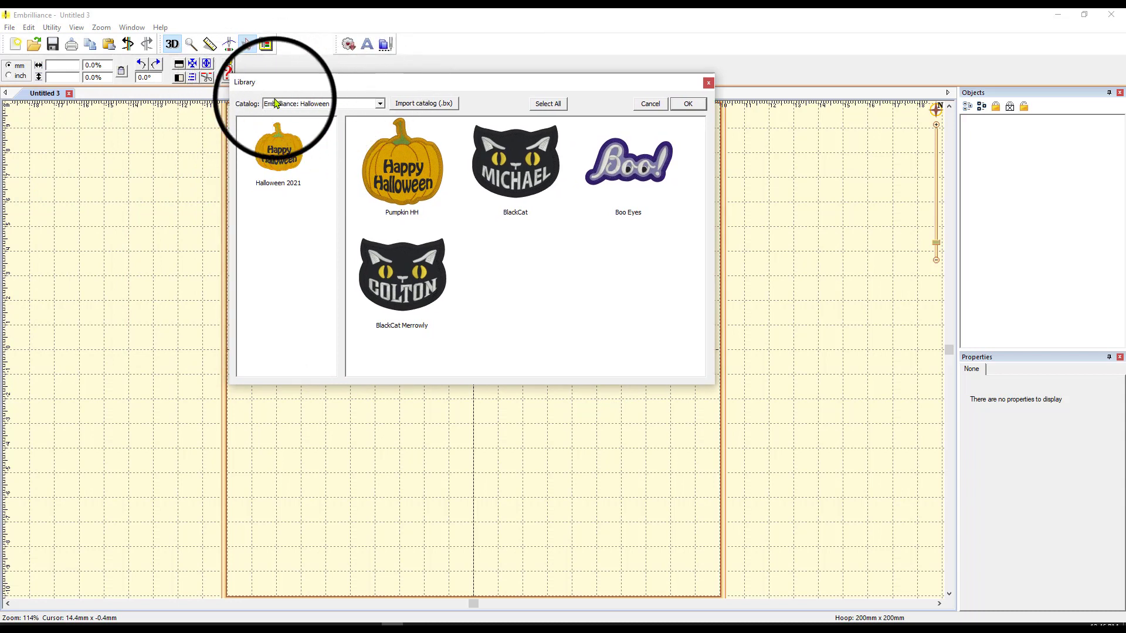
Merge the BlackCat patch from the Embrilliance: Halloween catalog into the design page and deselect it.
click(380, 105)
click(336, 114)
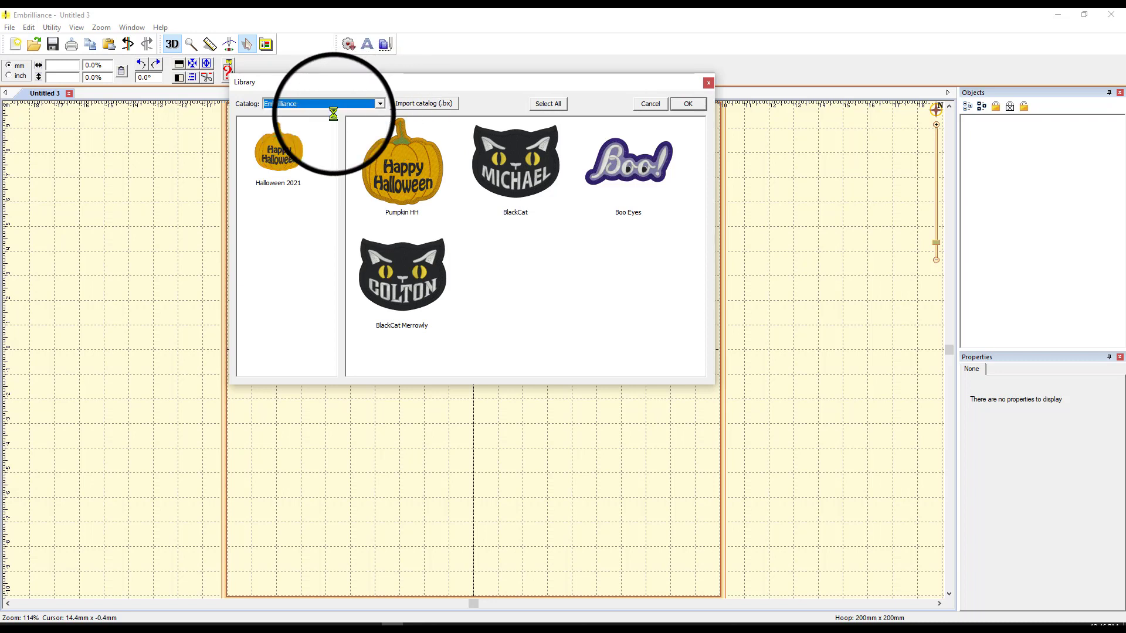
click(380, 105)
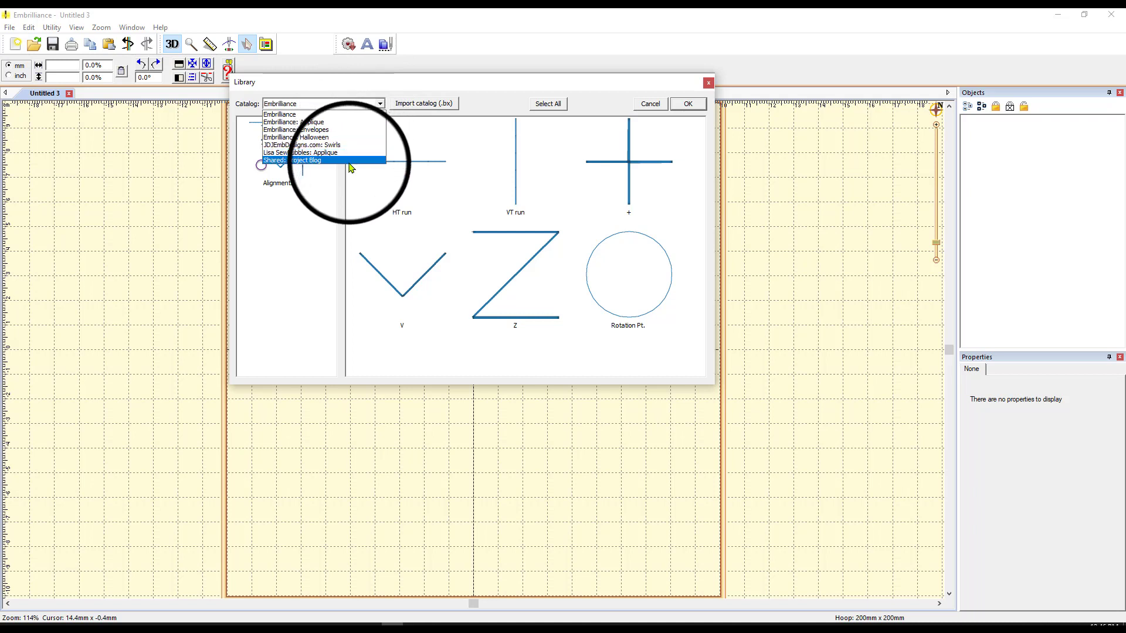
click(322, 138)
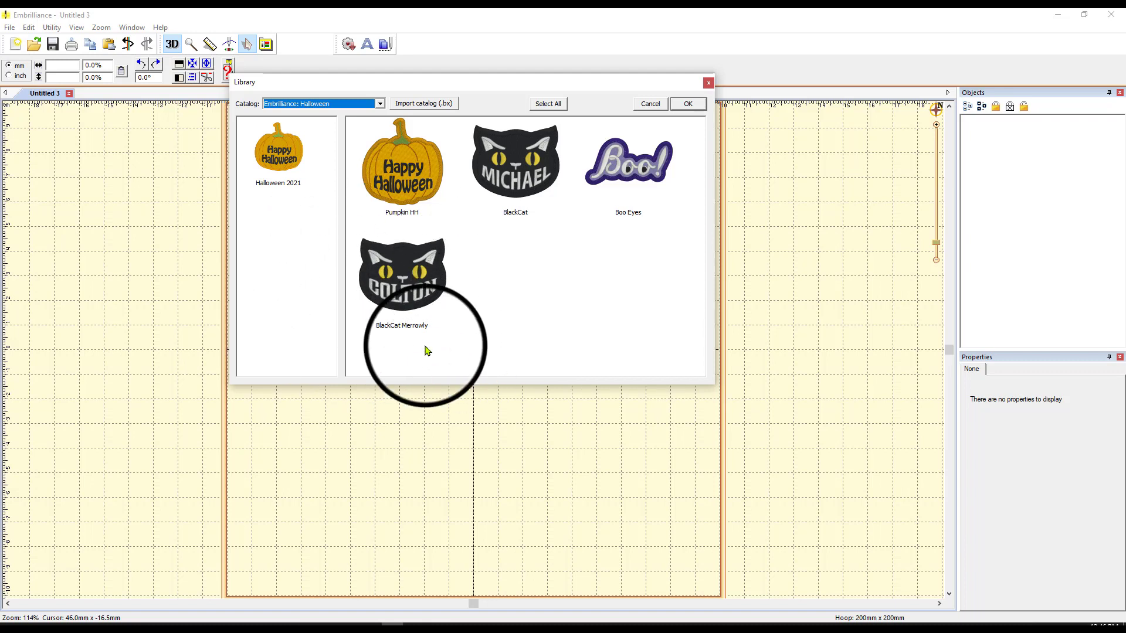
double_click(516, 176)
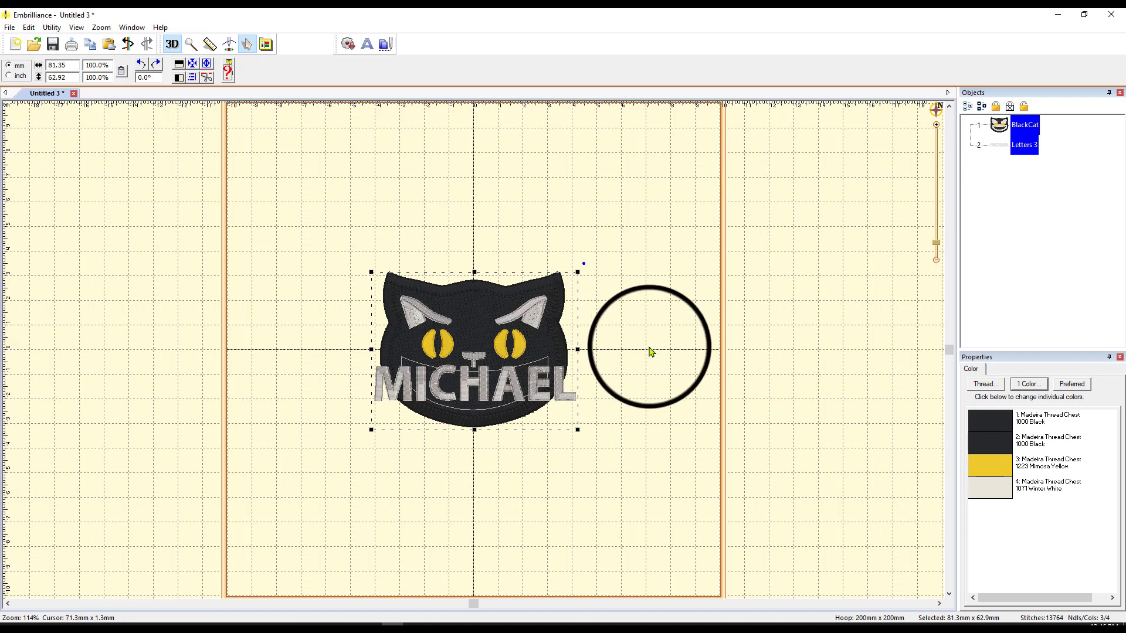
click(649, 351)
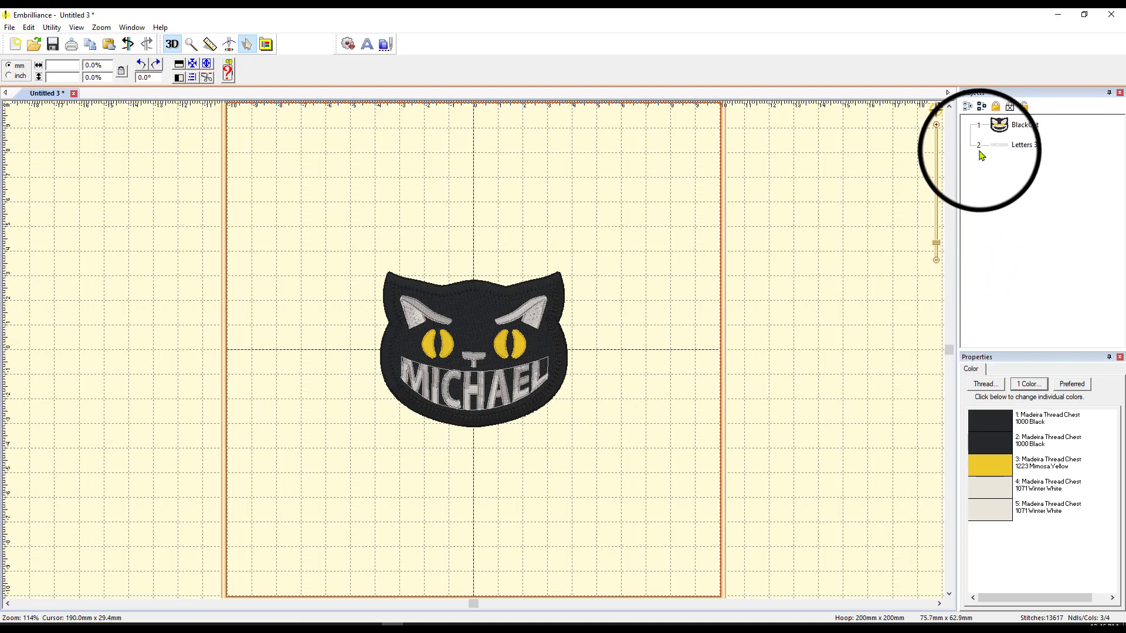
Replace the name lettering across the cat patch's mouth with a different first name in capitals.
click(1022, 146)
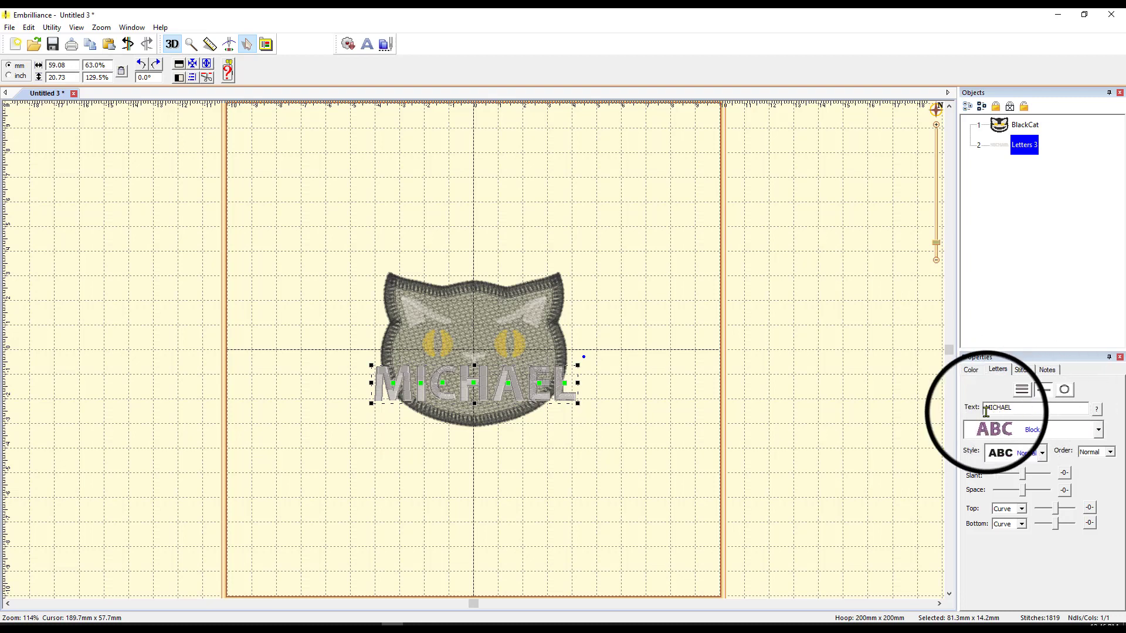
double_click(1023, 407)
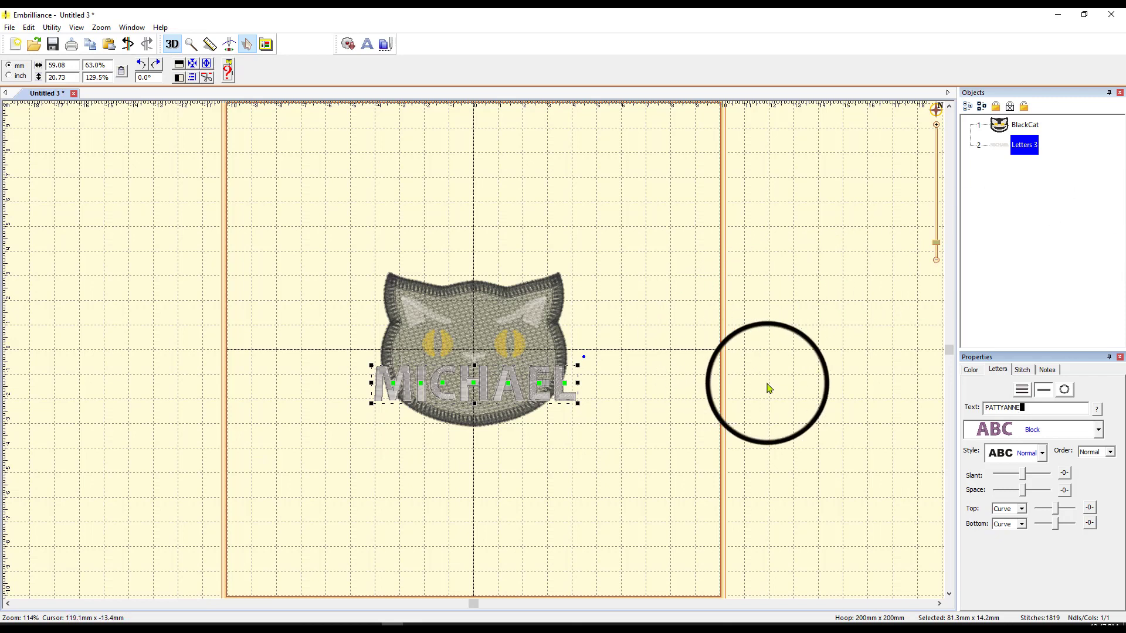
key(Return)
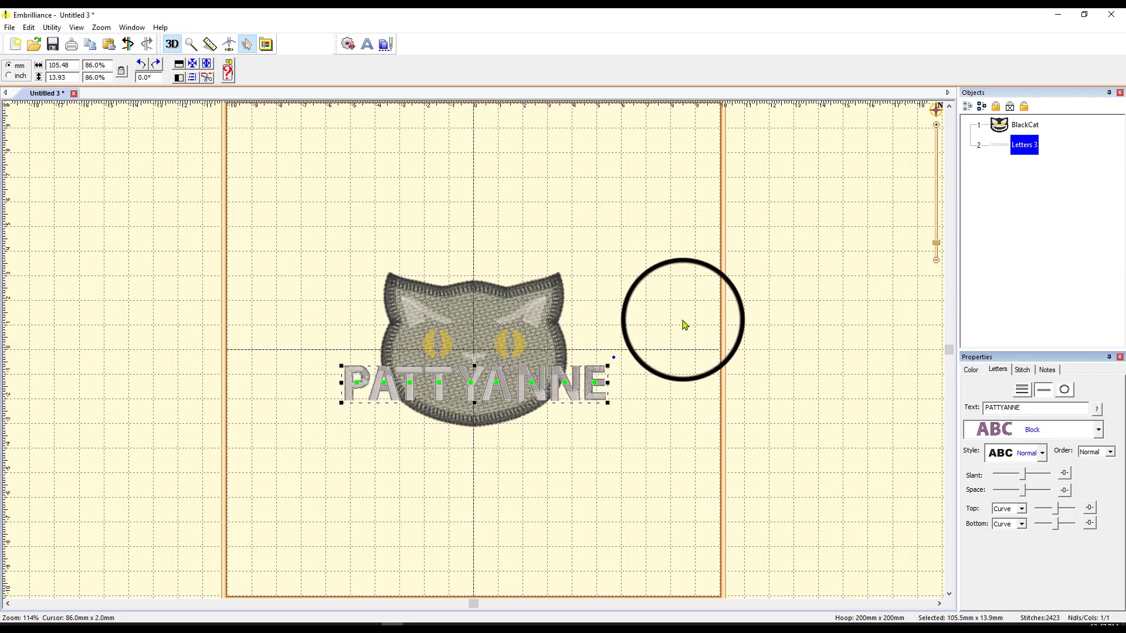
click(708, 203)
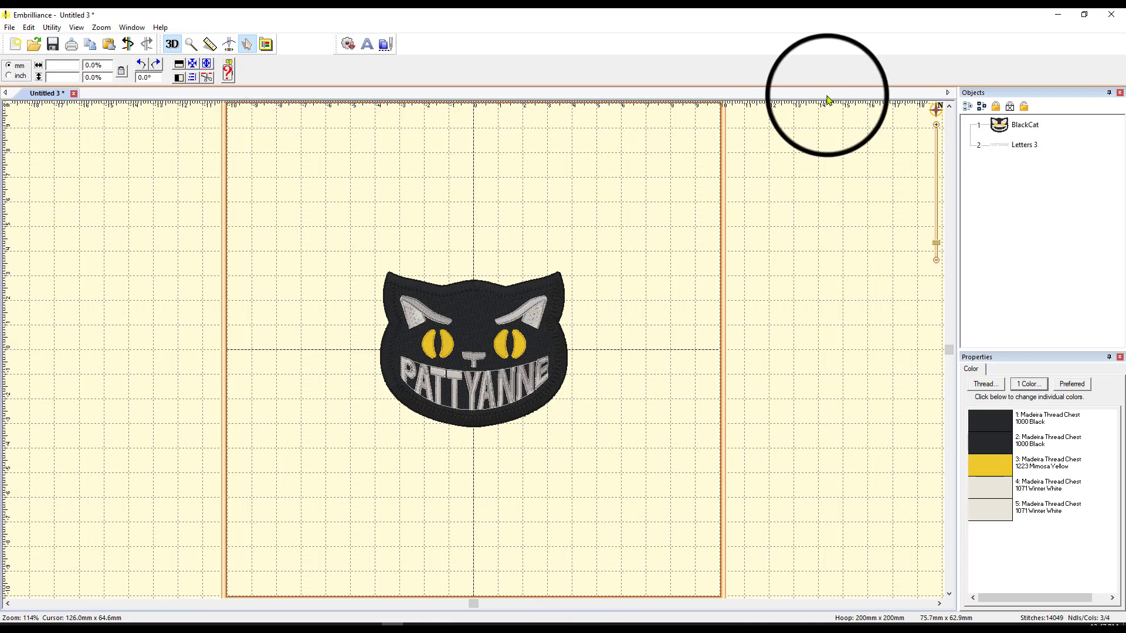
Change the thread color of the BlackCat's eyes to Madeira Thread Chest 1248 Lime Green.
click(518, 352)
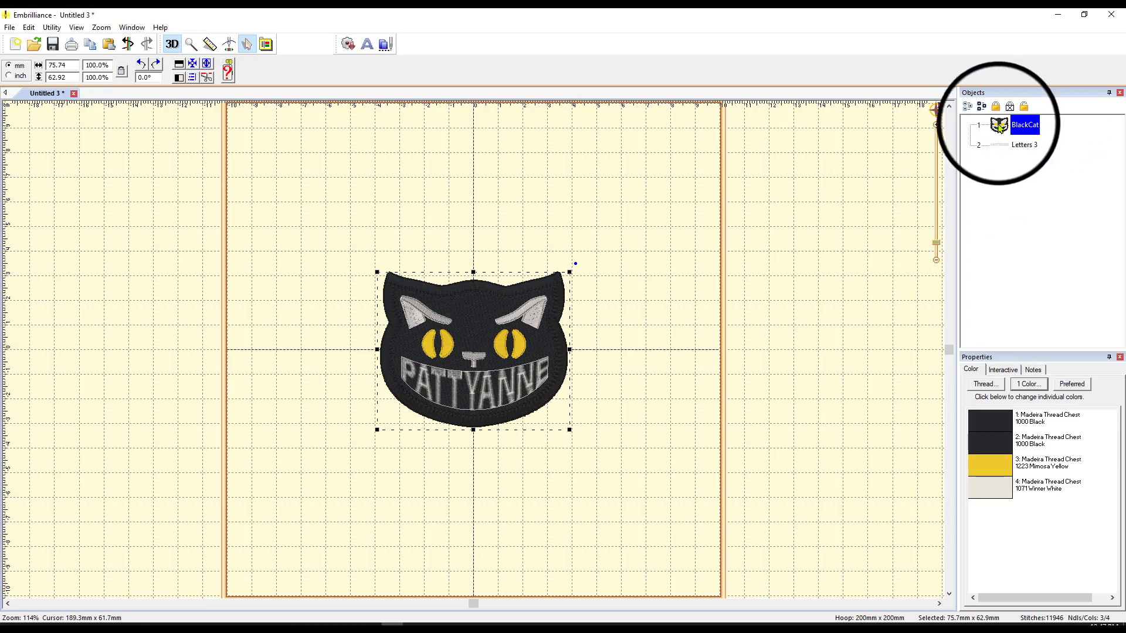
click(980, 468)
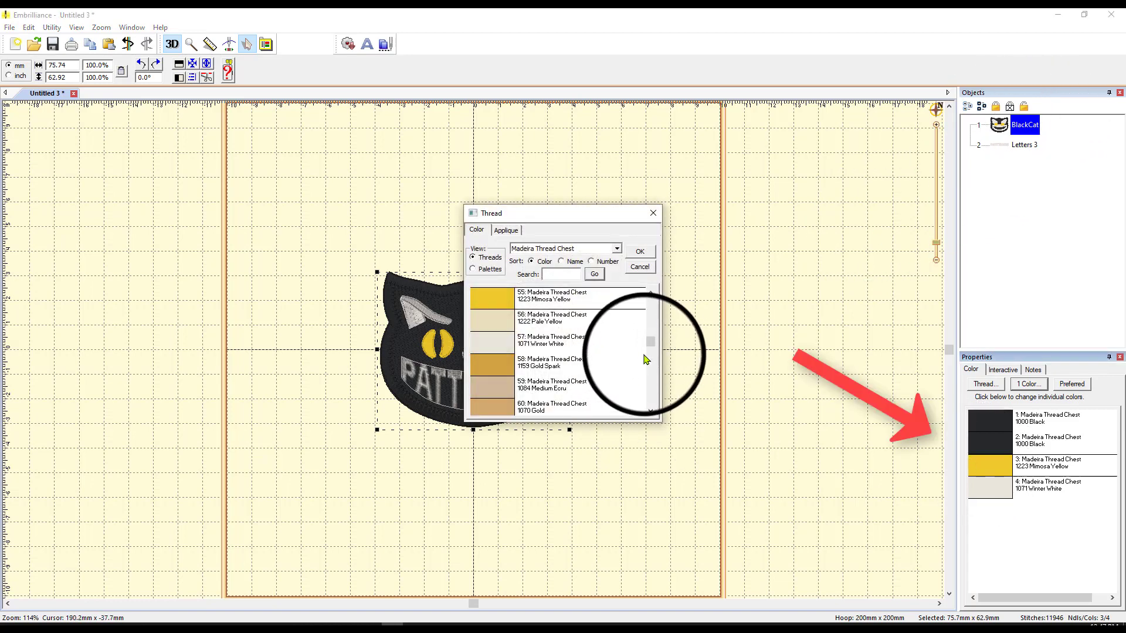
mouse_move(650, 341)
mouse_down()
mouse_move(649, 321)
mouse_move(650, 366)
mouse_move(648, 357)
mouse_up()
click(504, 299)
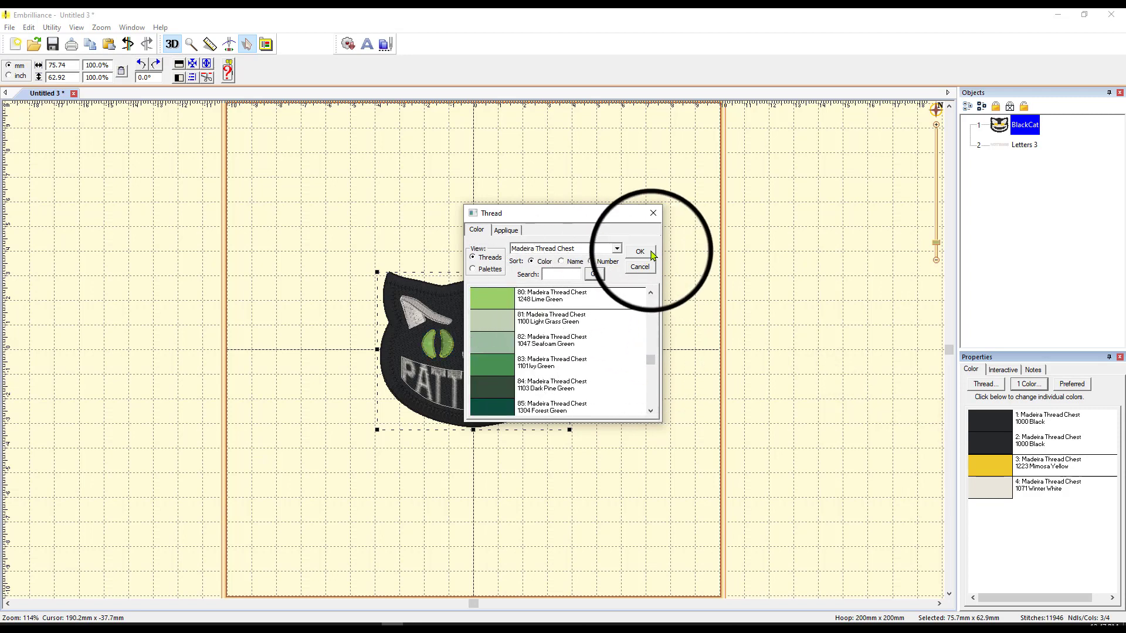
click(641, 252)
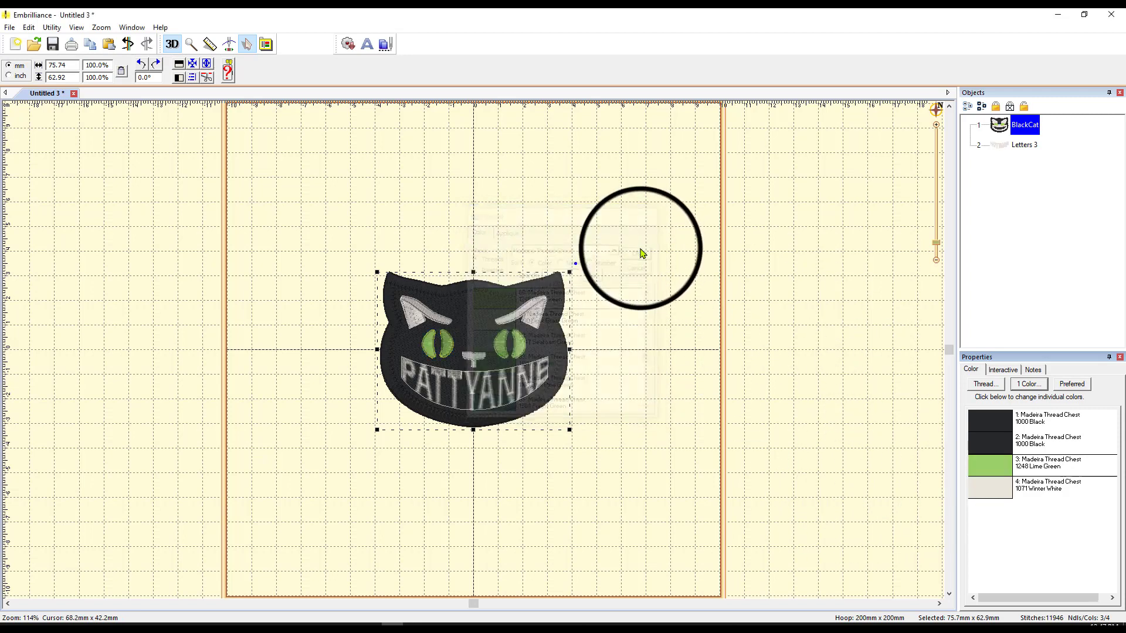
Change the thread color of the name lettering on the cat patch to Madeira Thread Chest 1068 Yellow.
click(482, 403)
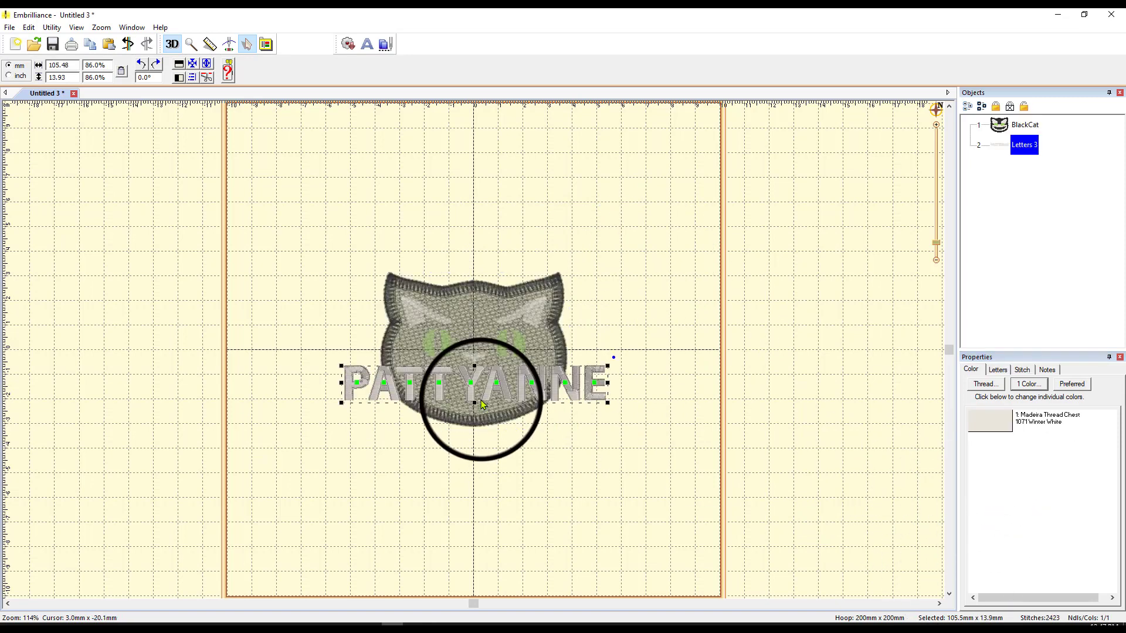
click(989, 422)
scroll(502, 346, down, 6)
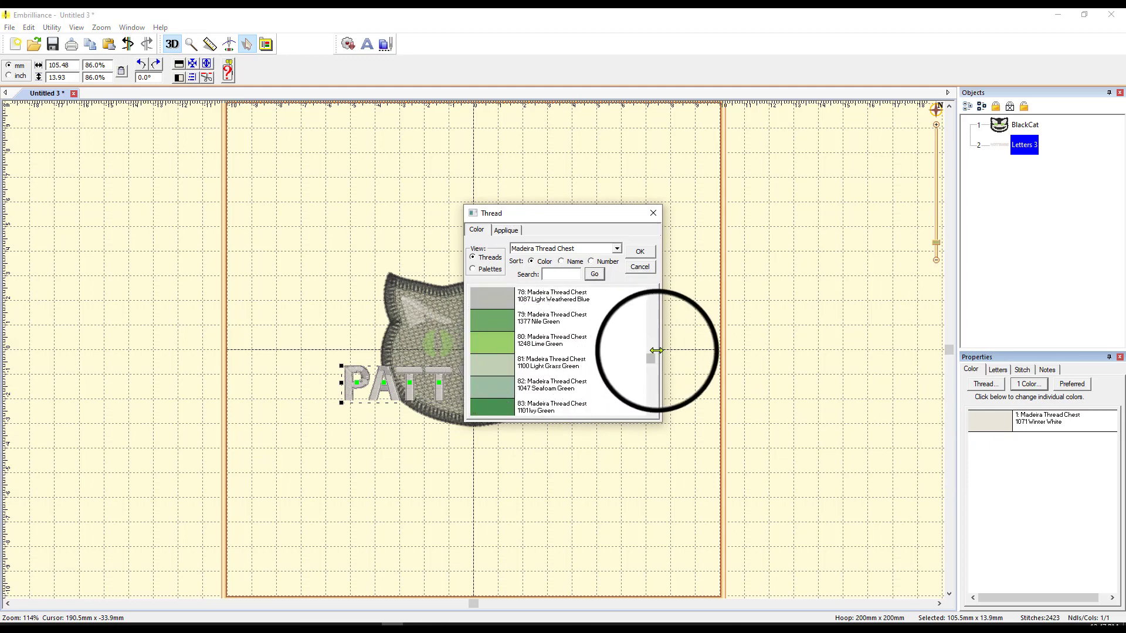
drag(650, 358, 656, 334)
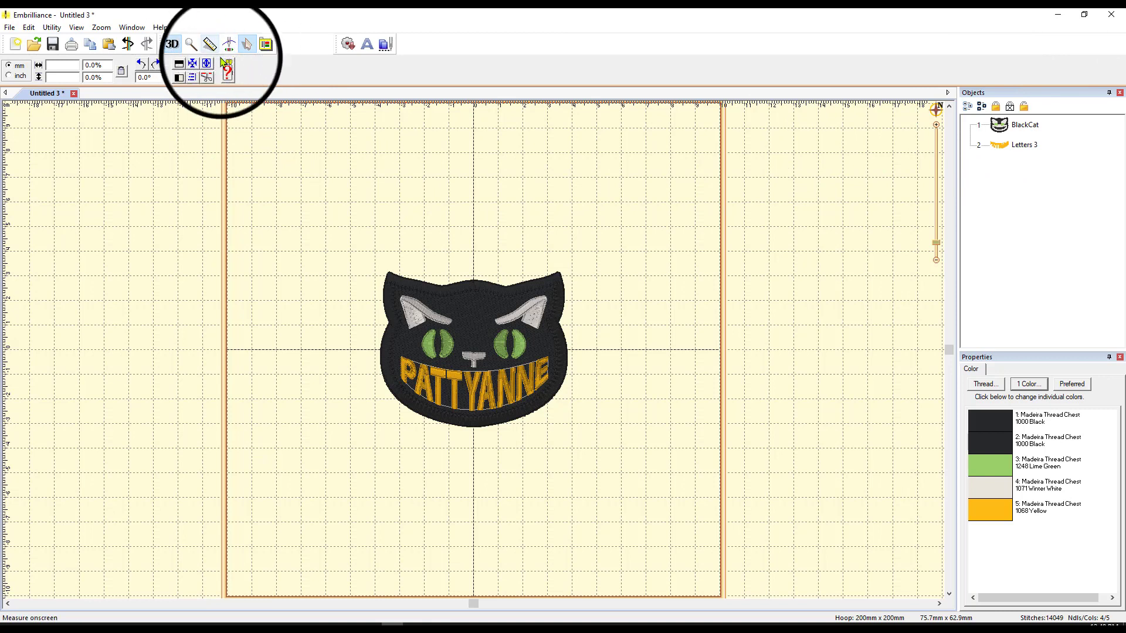
Play through the whole patch in the stitch simulator, from the first outline stitches to the end of the lettering.
click(230, 42)
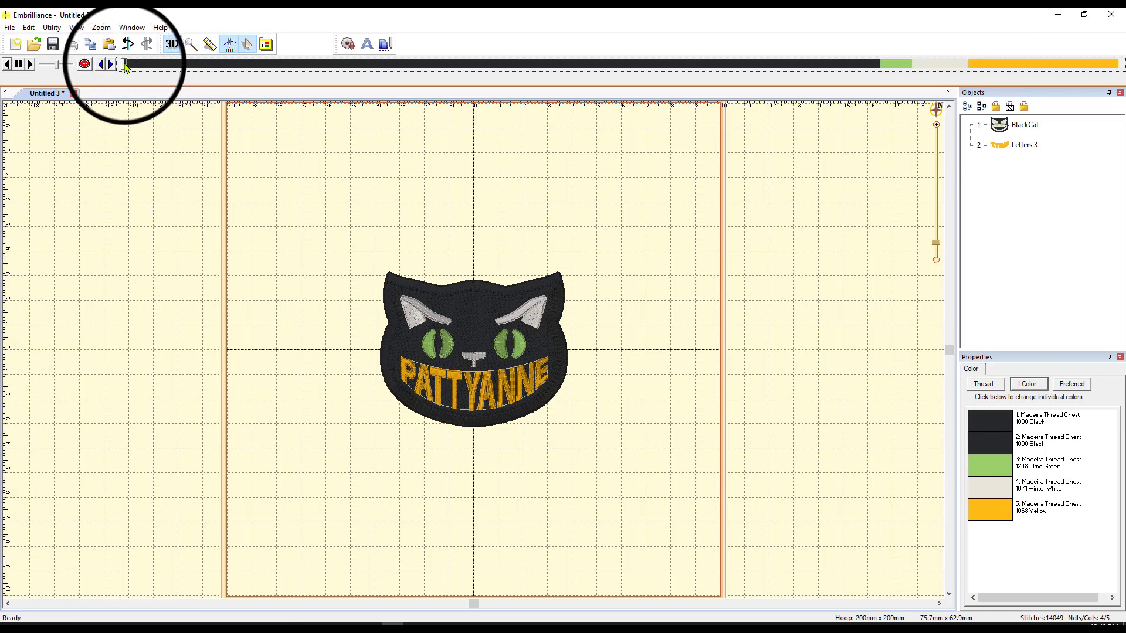
drag(125, 68, 138, 69)
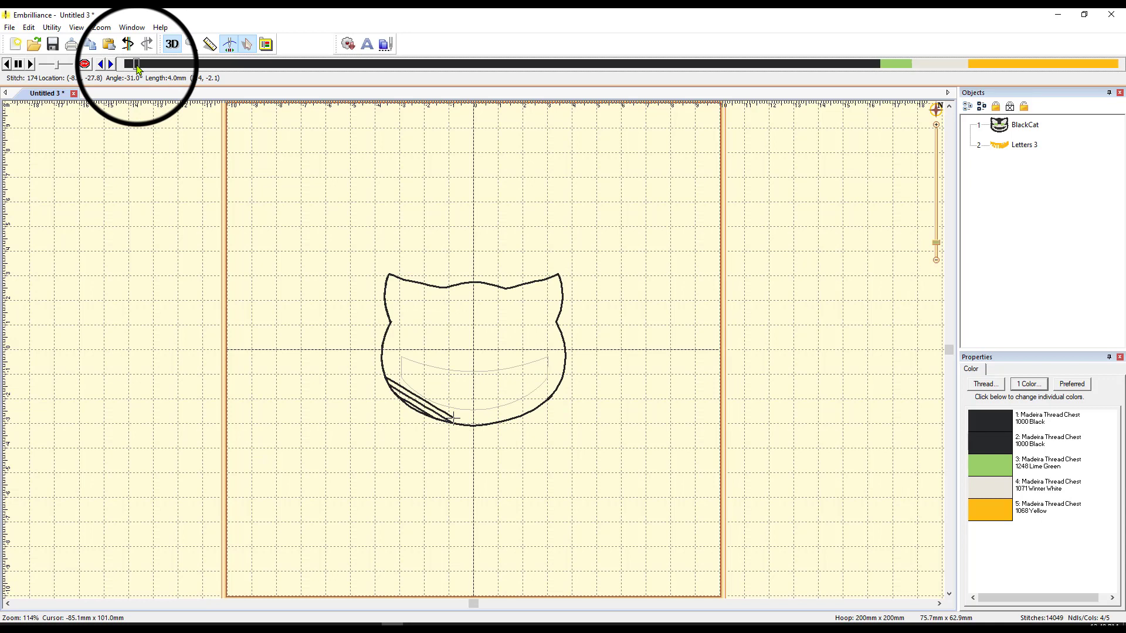
mouse_move(139, 69)
mouse_down()
mouse_move(222, 105)
mouse_move(407, 130)
mouse_move(621, 143)
mouse_move(674, 134)
mouse_up()
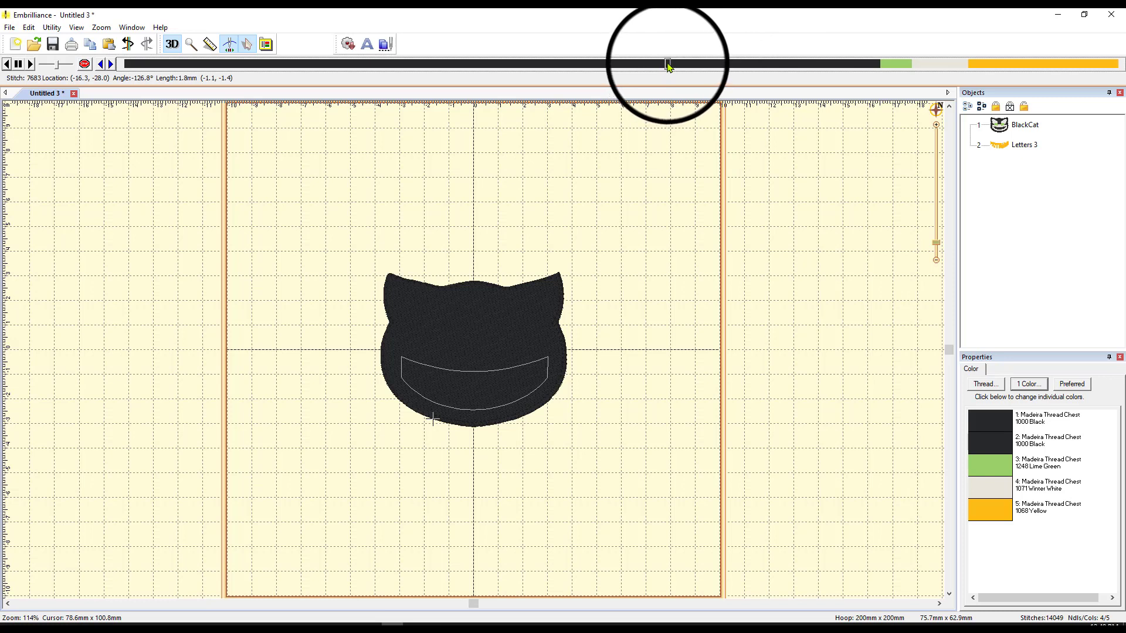
drag(667, 65, 1118, 64)
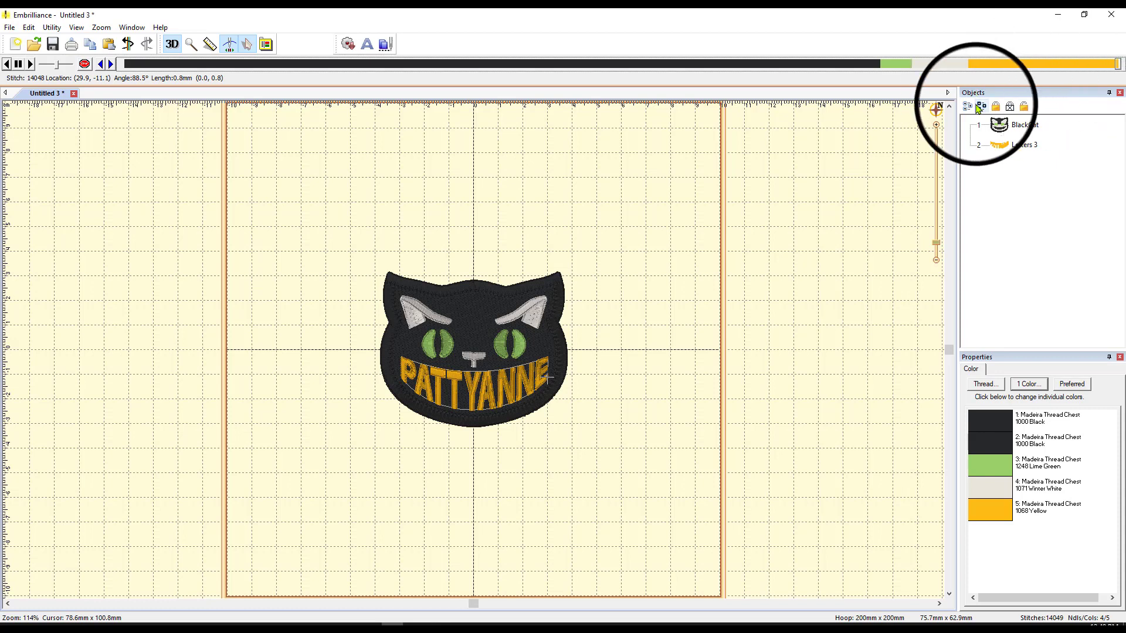